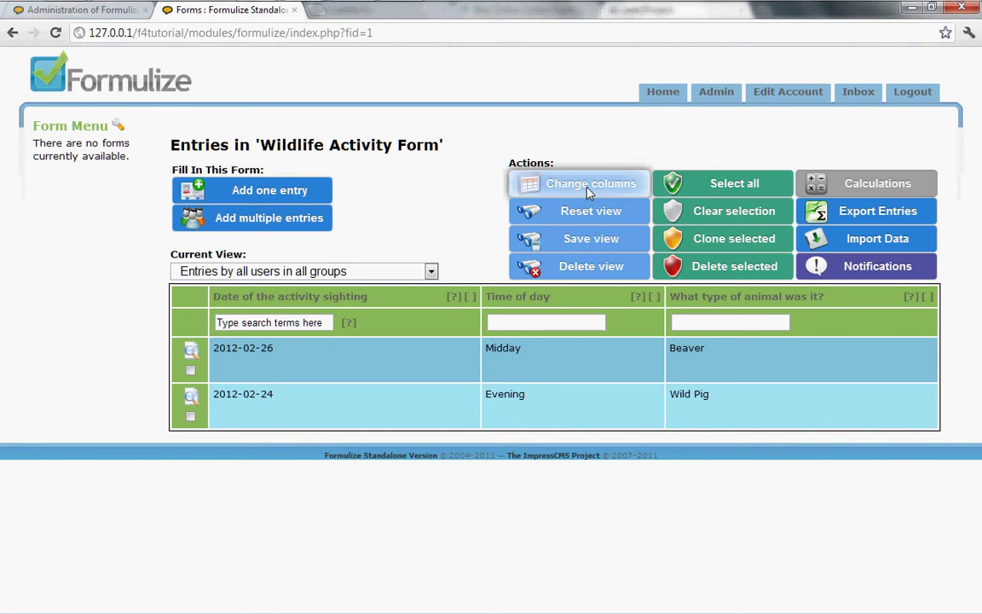
Step: Show User who made entry and Creation date as extra columns in the Wildlife Activity Form list
left_click(588, 193)
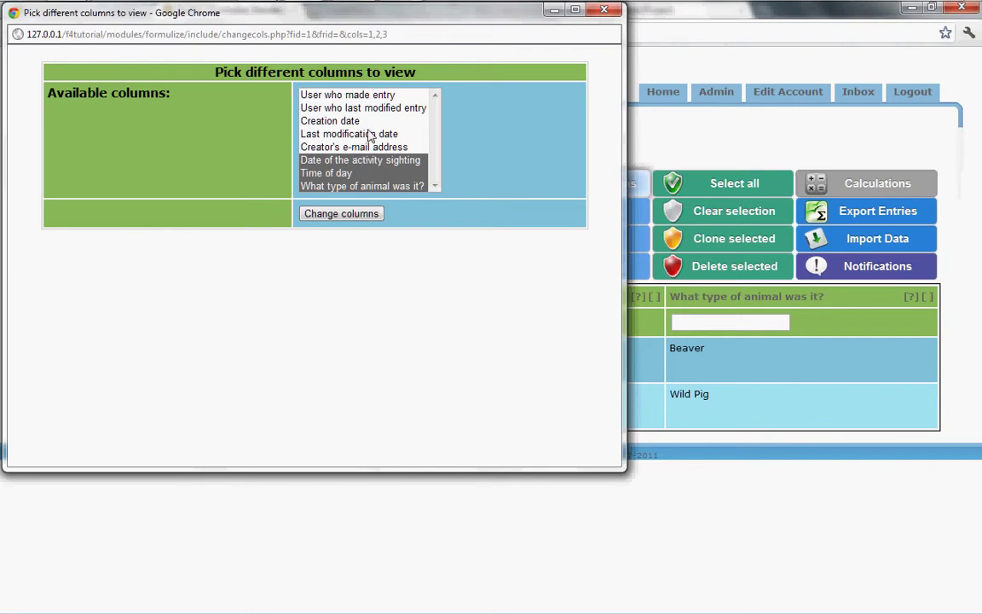
left_click(347, 96, "ctrl")
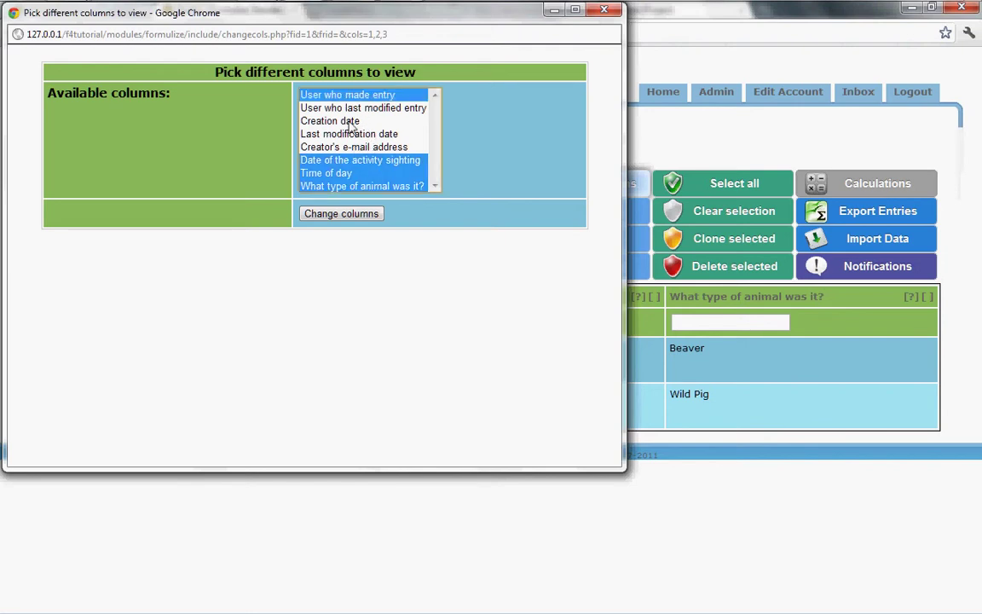
left_click(349, 122, "ctrl")
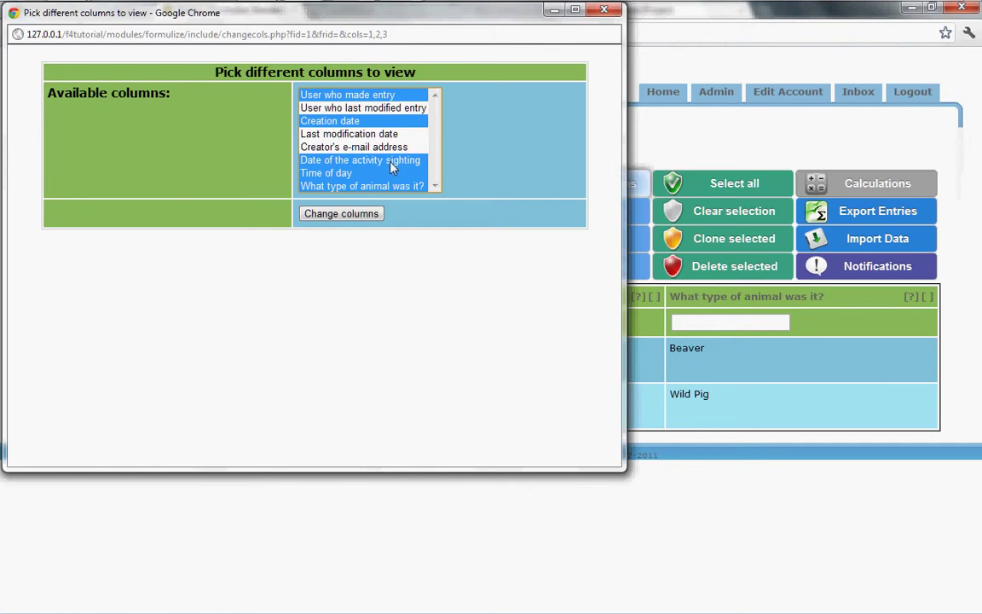
left_click(341, 214)
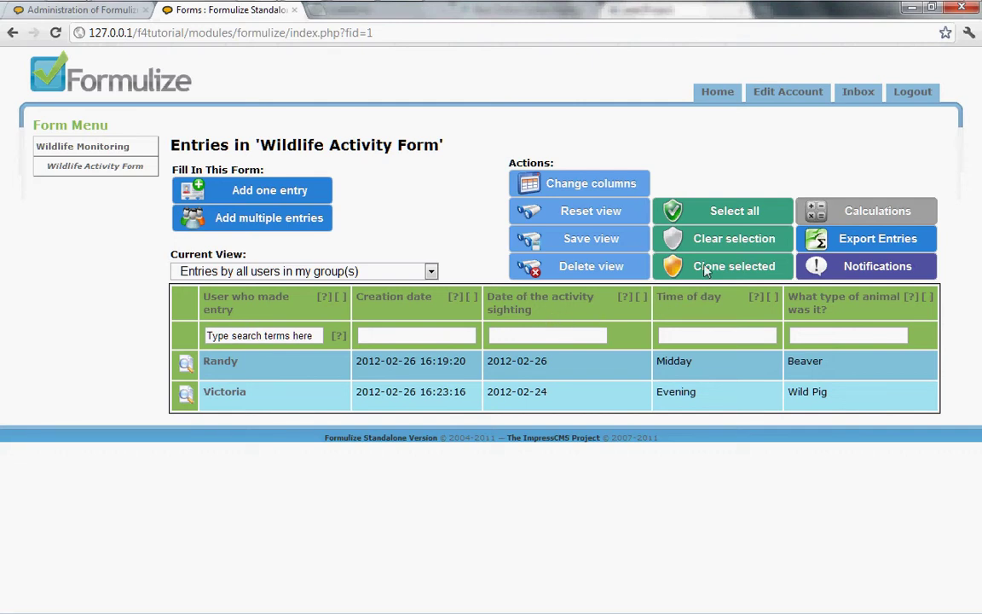
Step: Log out of Formulize and put focus in the login page's Username field
left_click(909, 100)
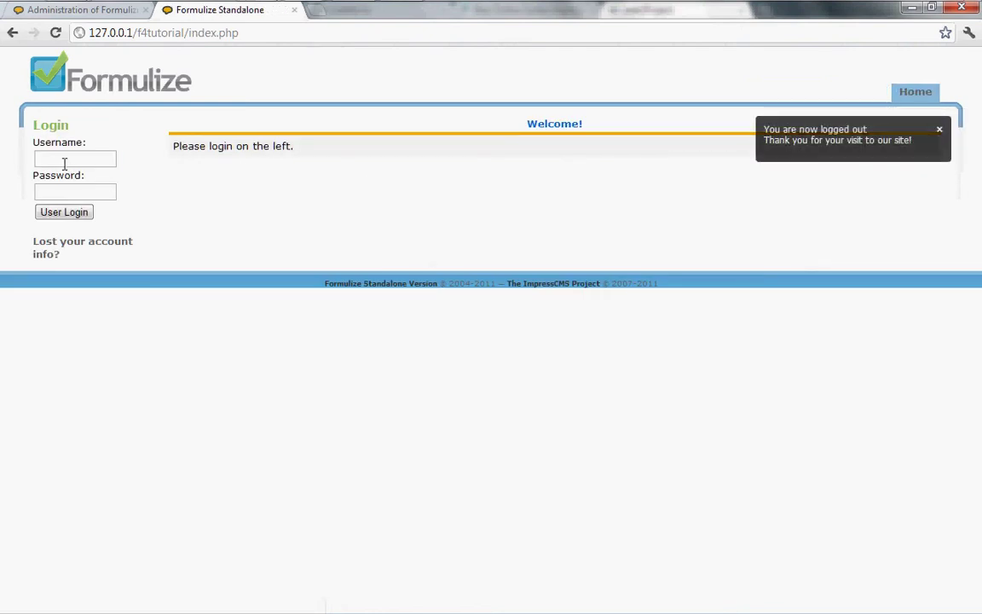
left_click(60, 159)
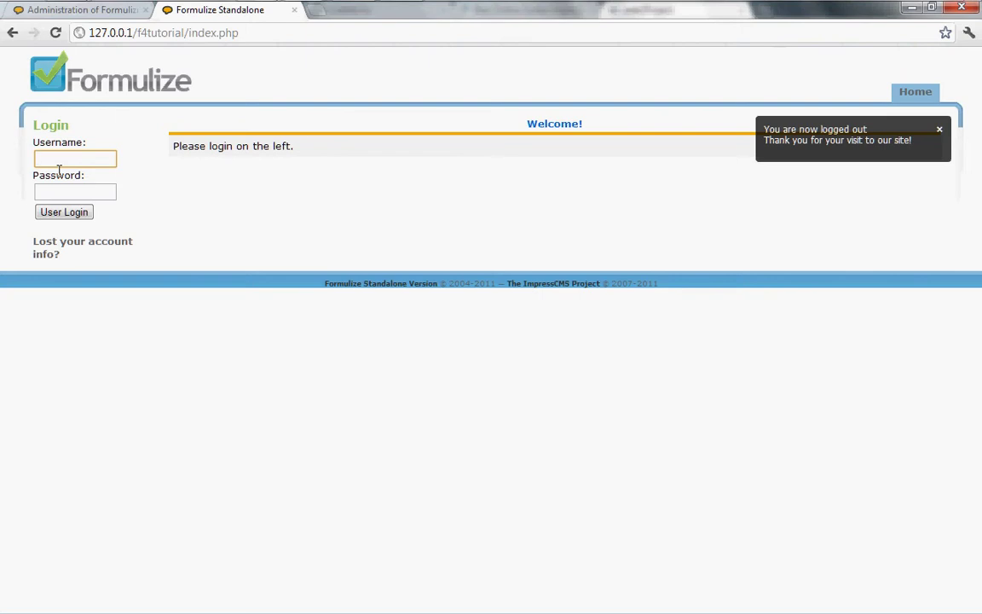
Step: Log in with the admin username and password, then go to the Admin area
type("admin")
key("Tab")
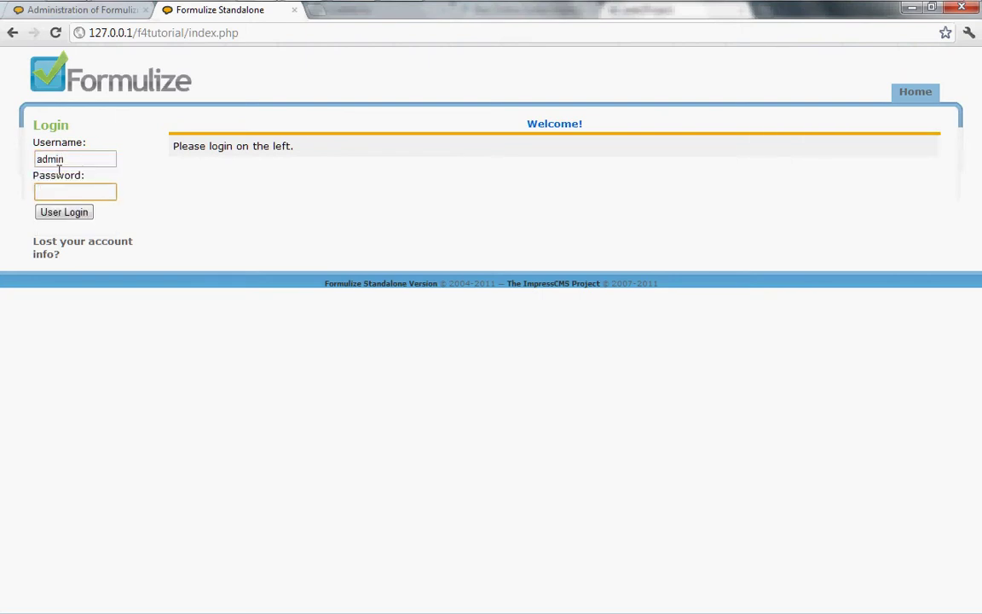
type("admin")
key("BackSpace")
key("BackSpace")
key("BackSpace")
key("BackSpace")
type("dmin")
key("Return")
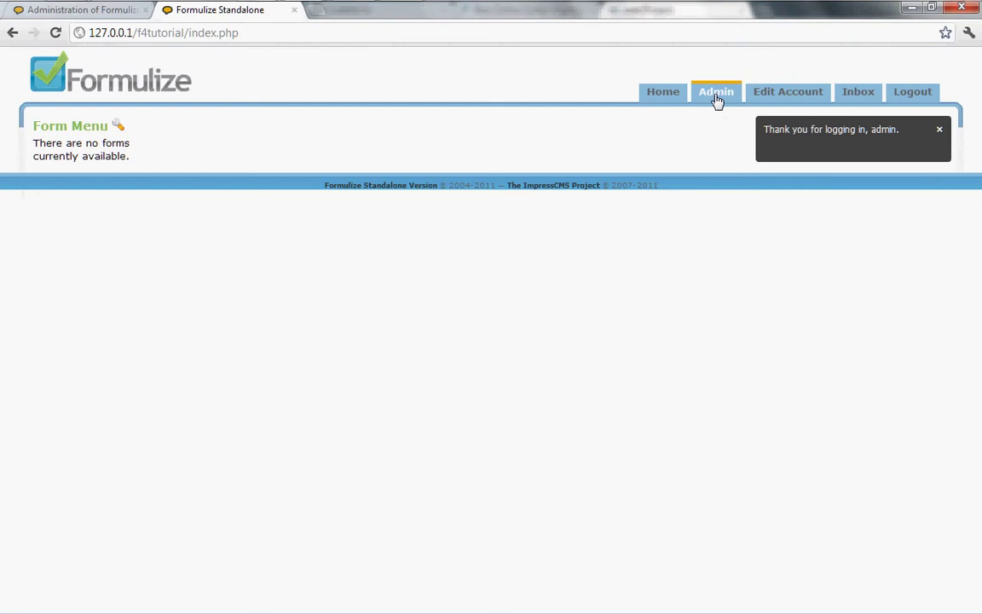
left_click(716, 95)
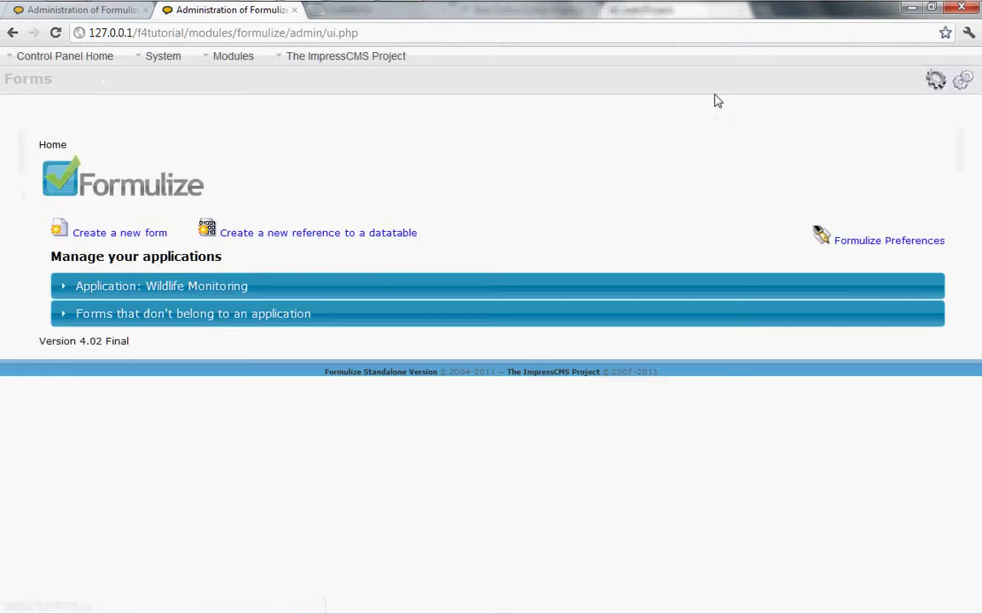
Step: Open the Wildlife Activity Form's configuration under Wildlife Monitoring and show its Settings
left_click(167, 287)
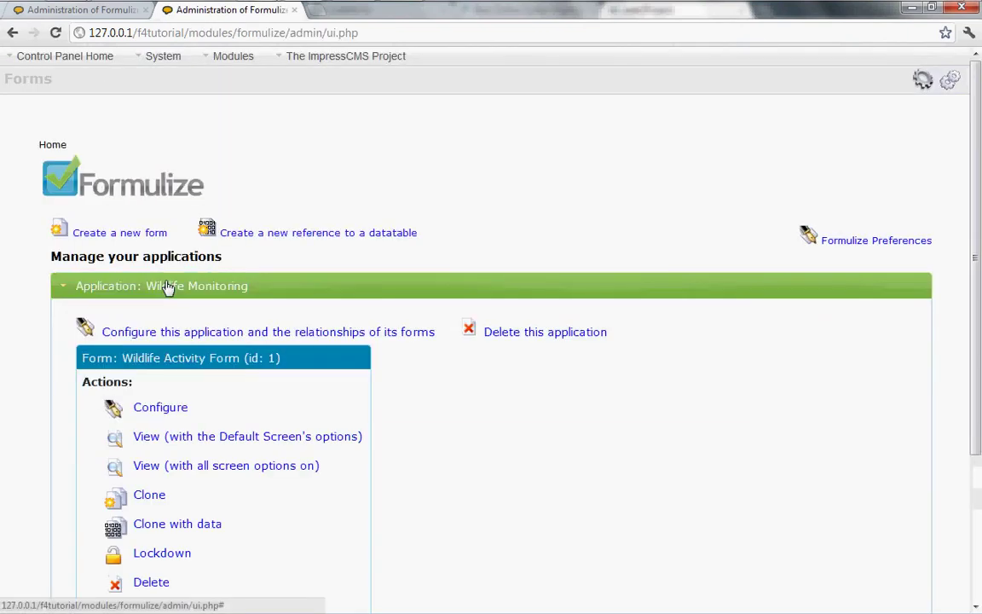
left_click(160, 408)
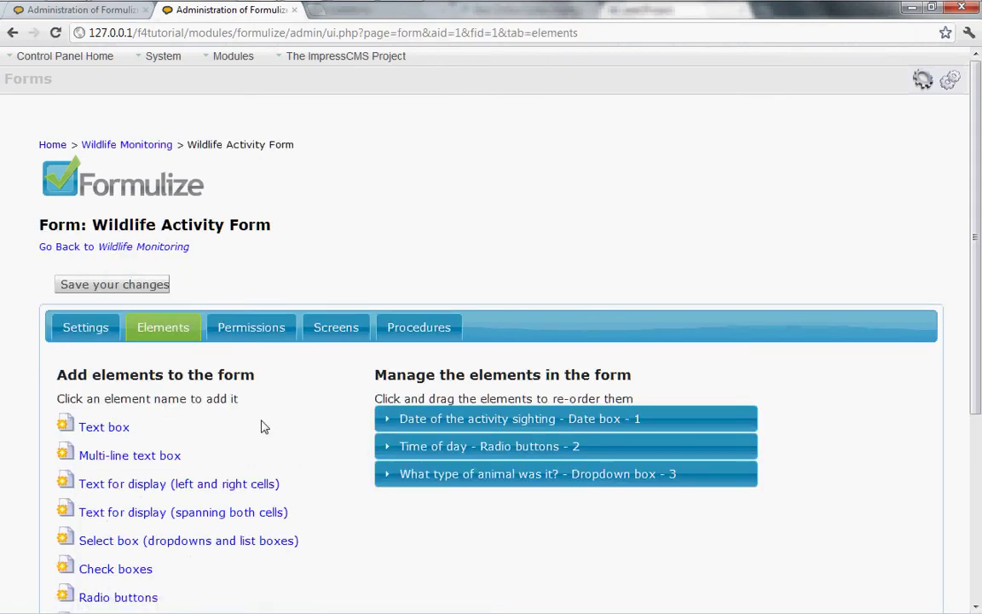
left_click(78, 332)
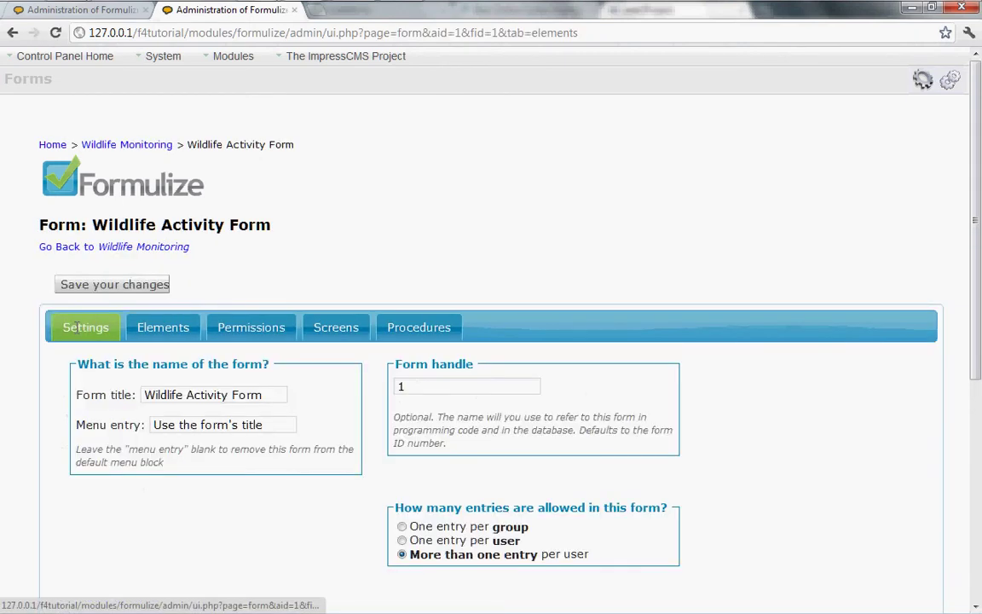
scroll(367, 358, "down", 4)
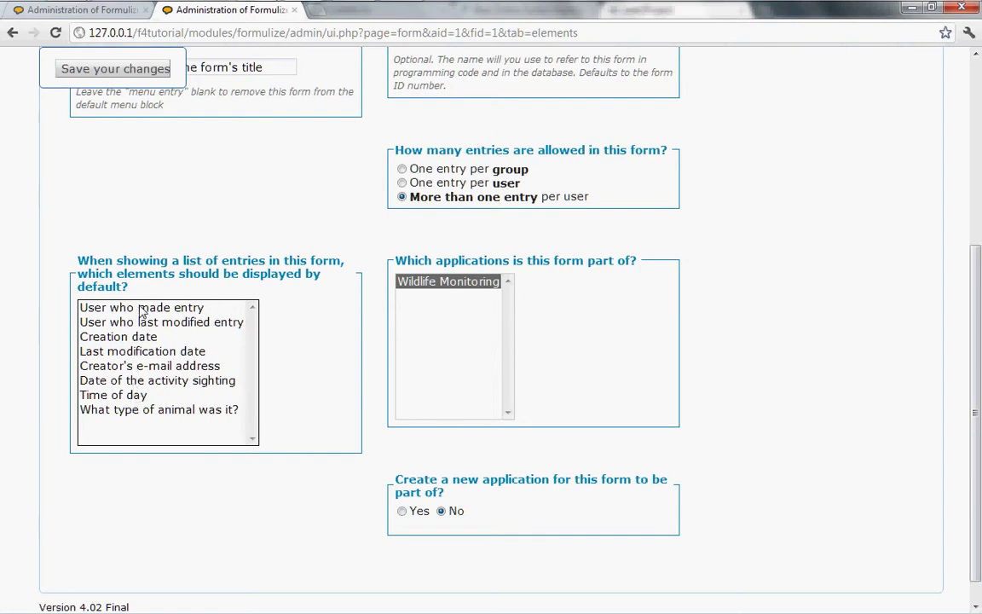
Step: Save user who made entry, sighting date, time of day and animal type as default list columns
left_click(137, 308)
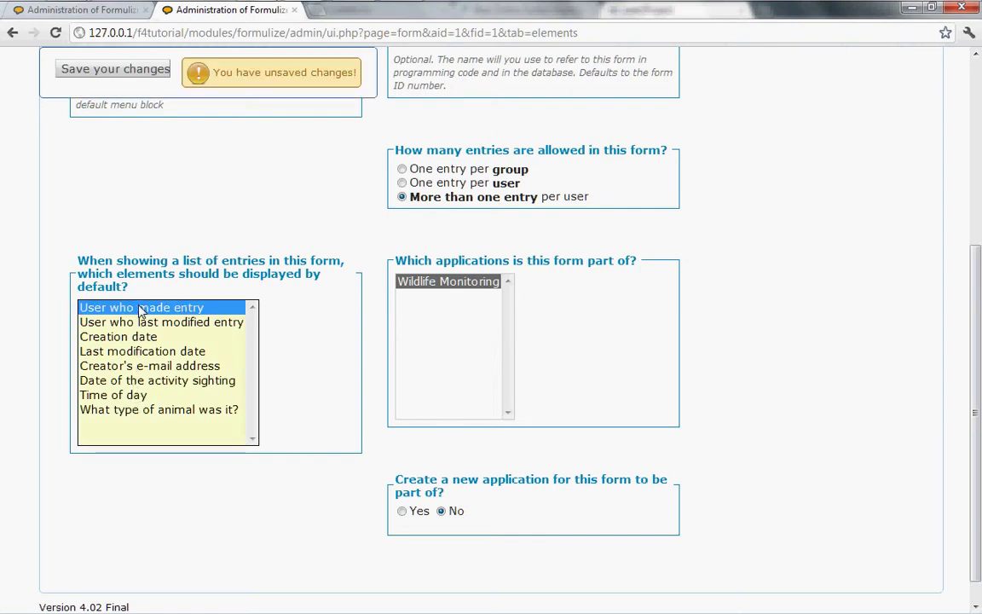
left_click(120, 380, "ctrl")
left_click(120, 395, "ctrl")
left_click(156, 410, "ctrl")
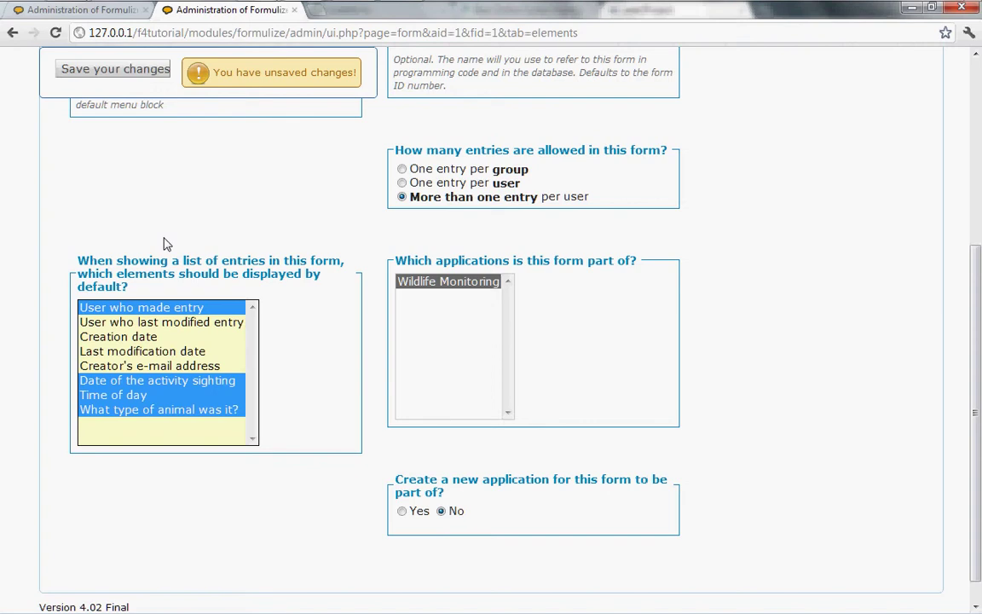
left_click(104, 72)
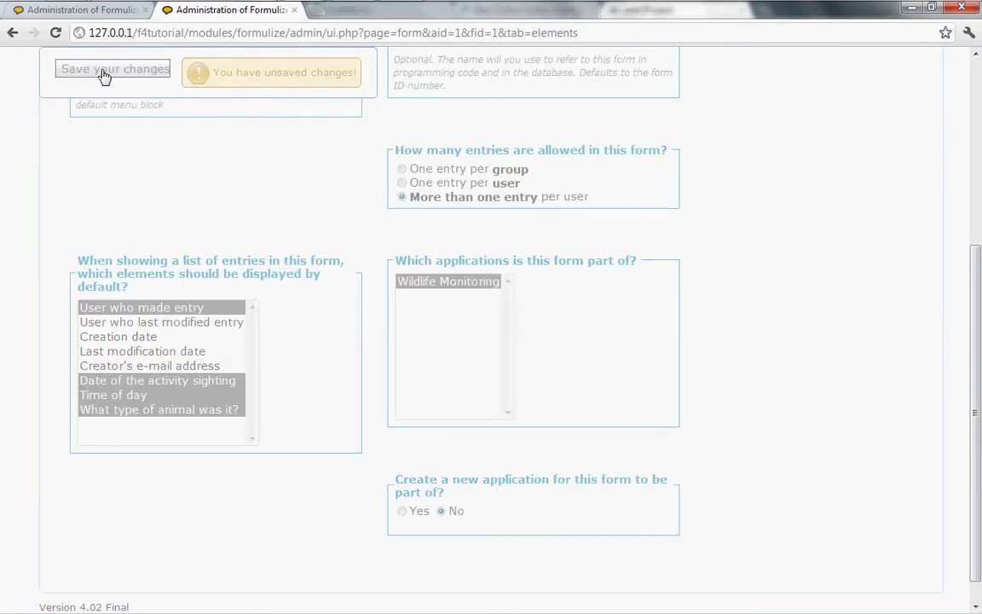
left_click(113, 15)
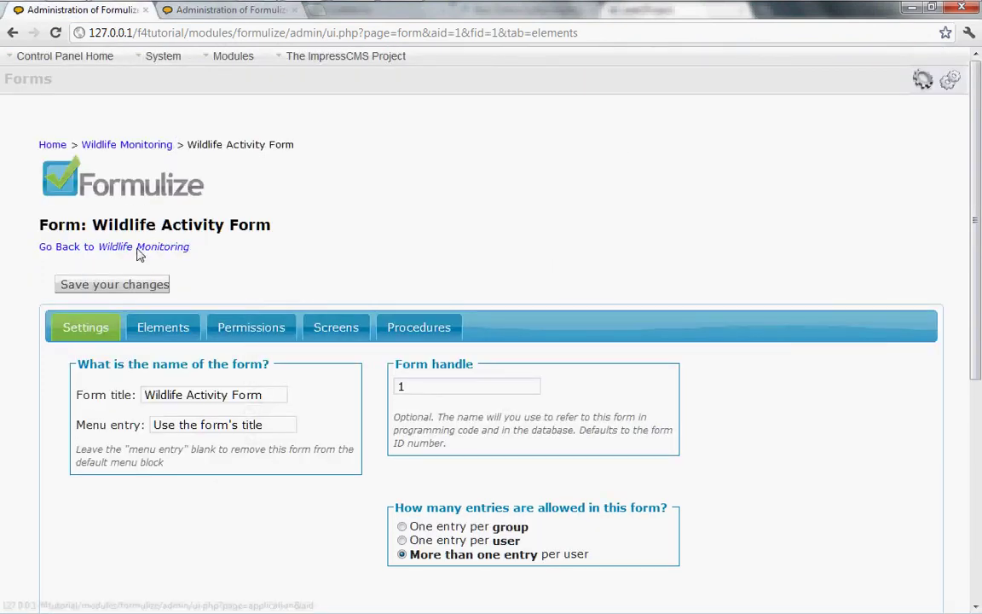
Step: Return to Wildlife Monitoring and view the Wildlife Activity Form with the Default Screen's options
left_click(139, 249)
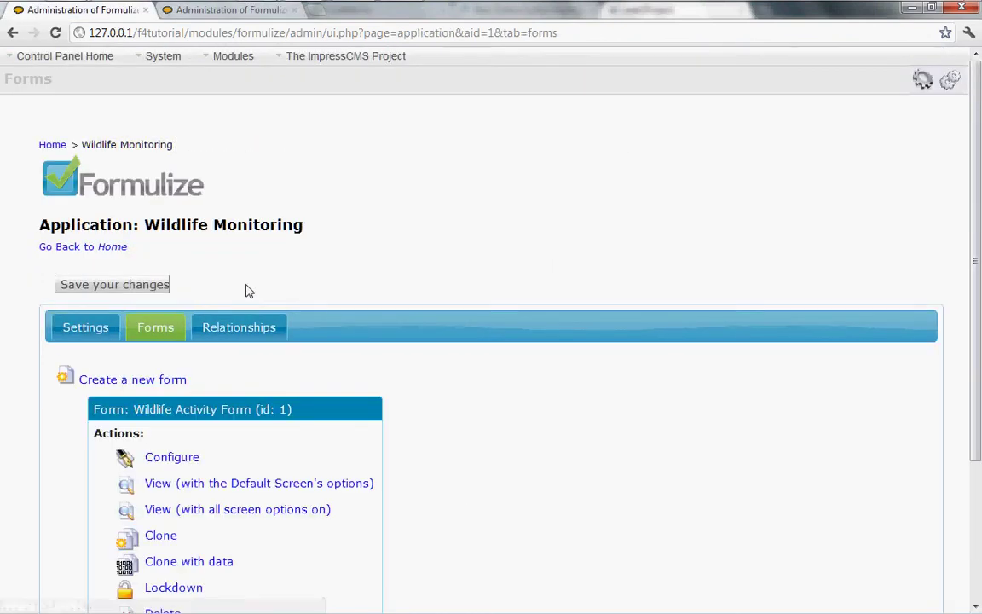
left_click(184, 485)
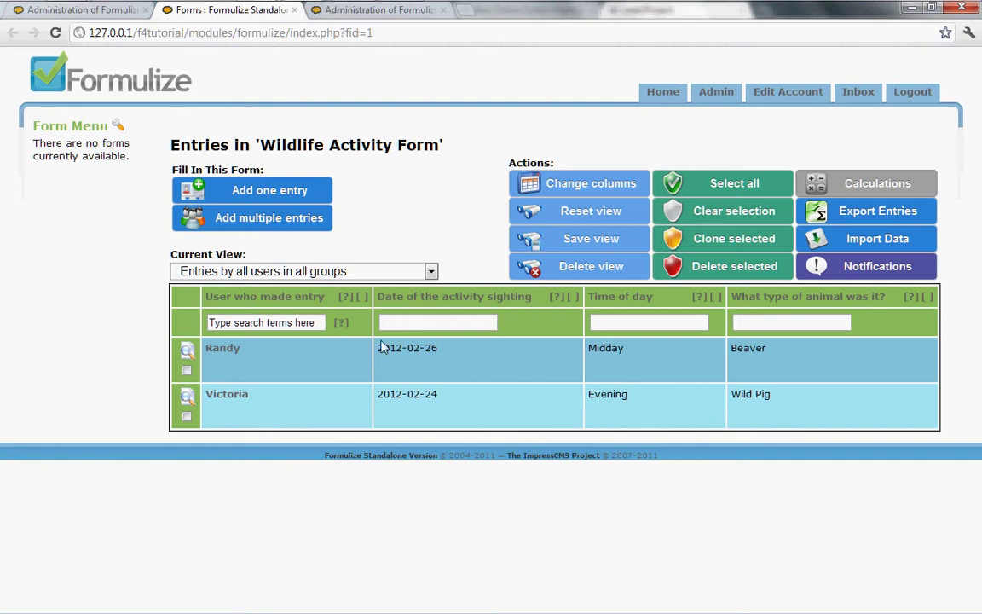
left_click(526, 180)
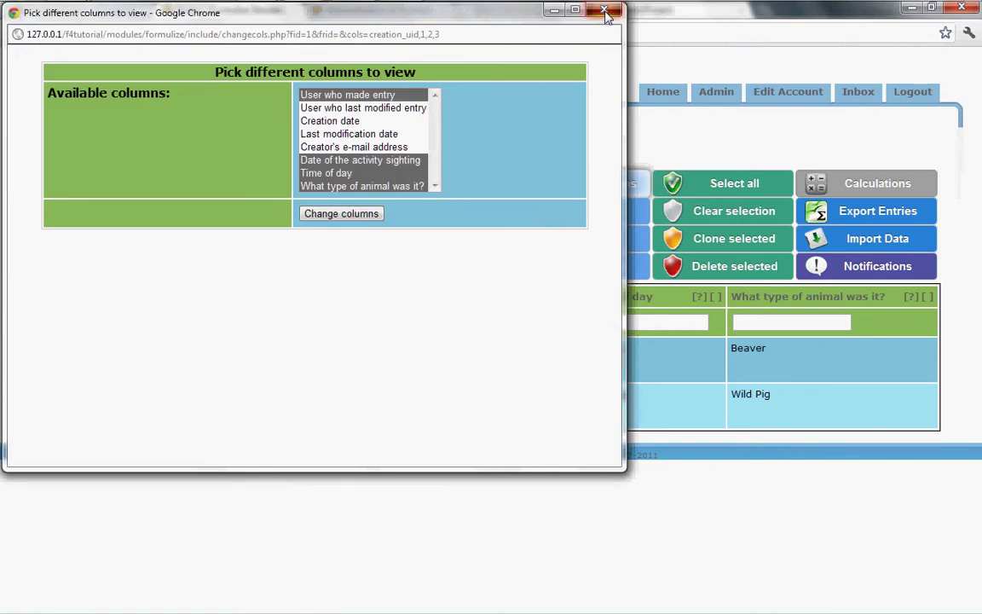
left_click(554, 9)
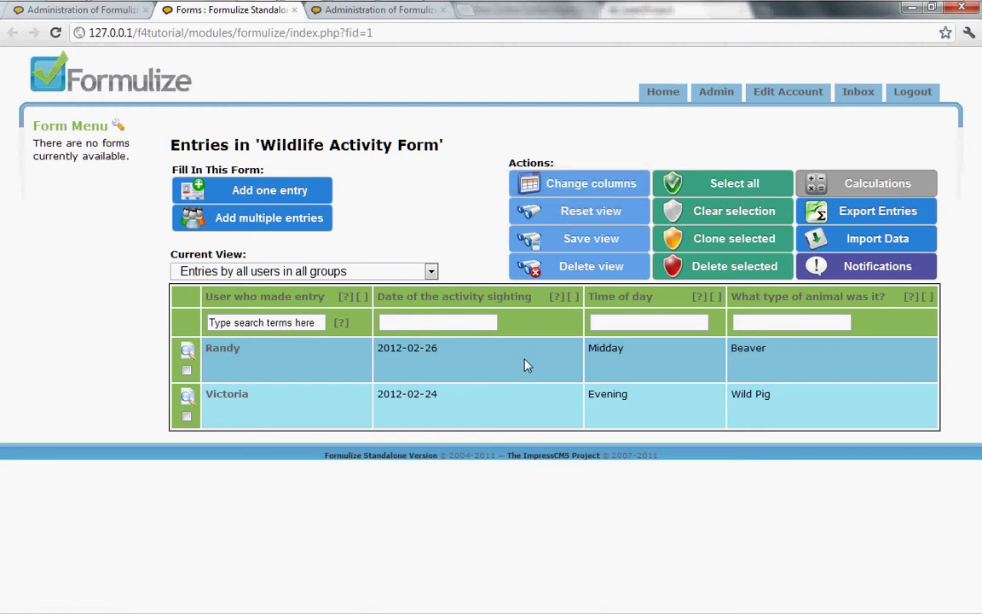
Step: Sort entries by sighting date newest first, then by Time of day descending
left_click(490, 300)
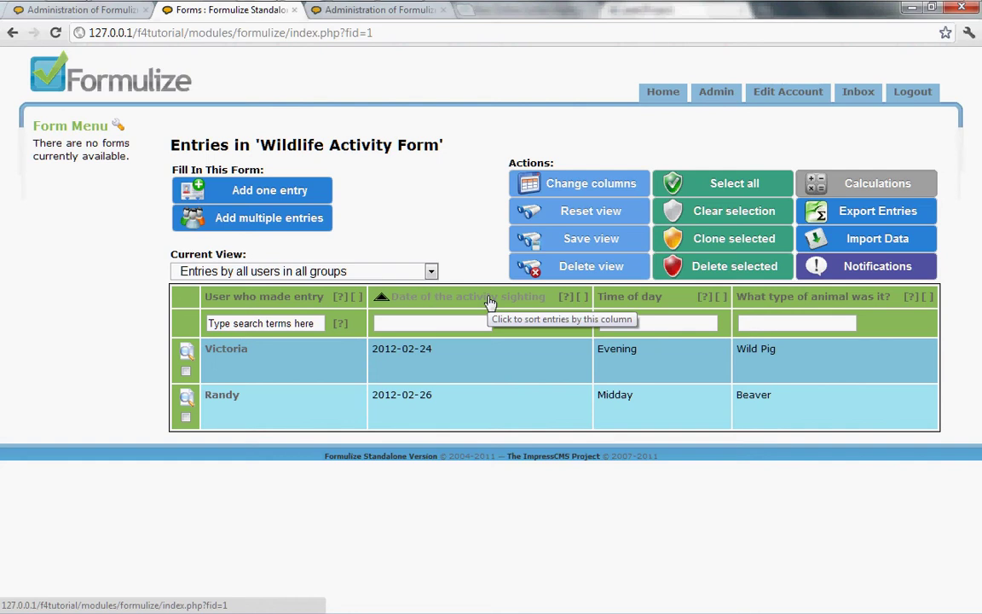
left_click(491, 300)
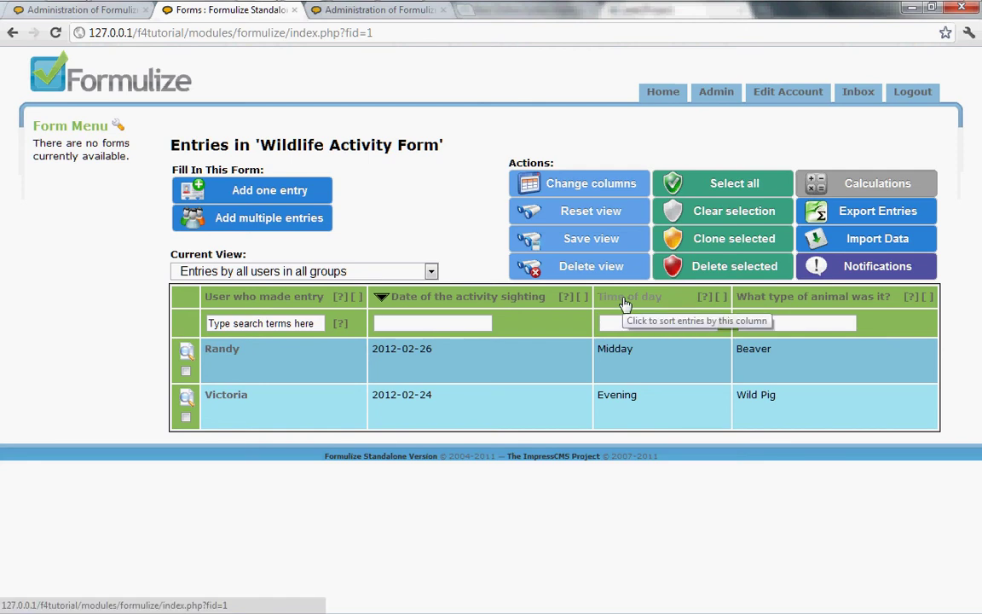
left_click(625, 304)
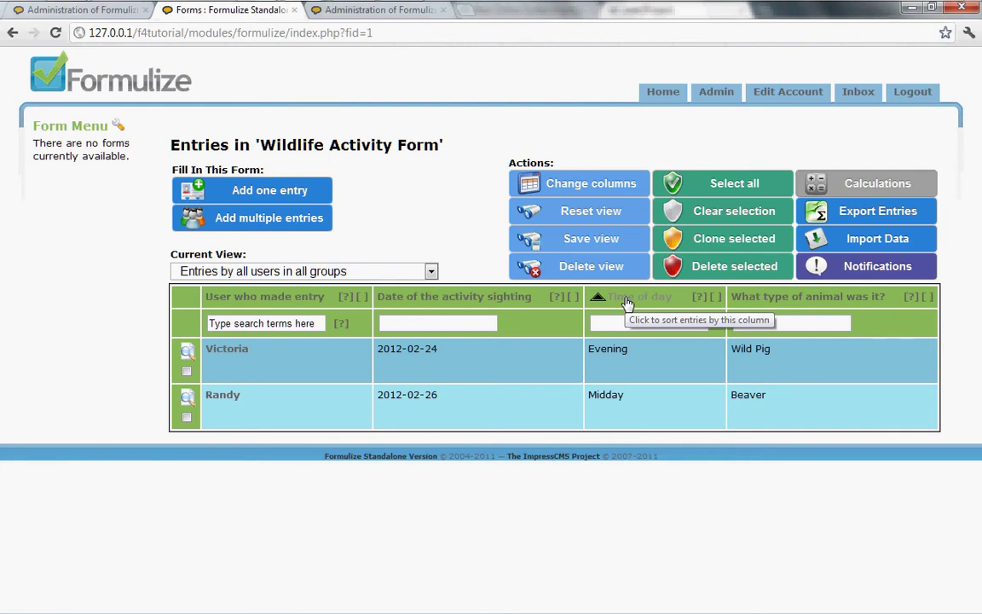
left_click(627, 305)
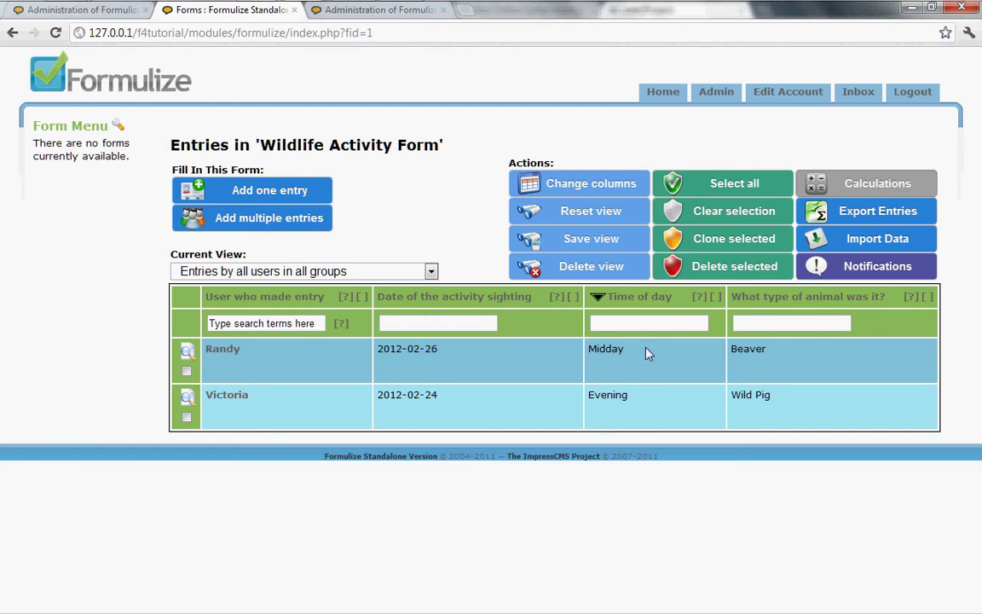
Step: Remove the User who made entry and Date of the activity sighting columns from the list
left_click(568, 191)
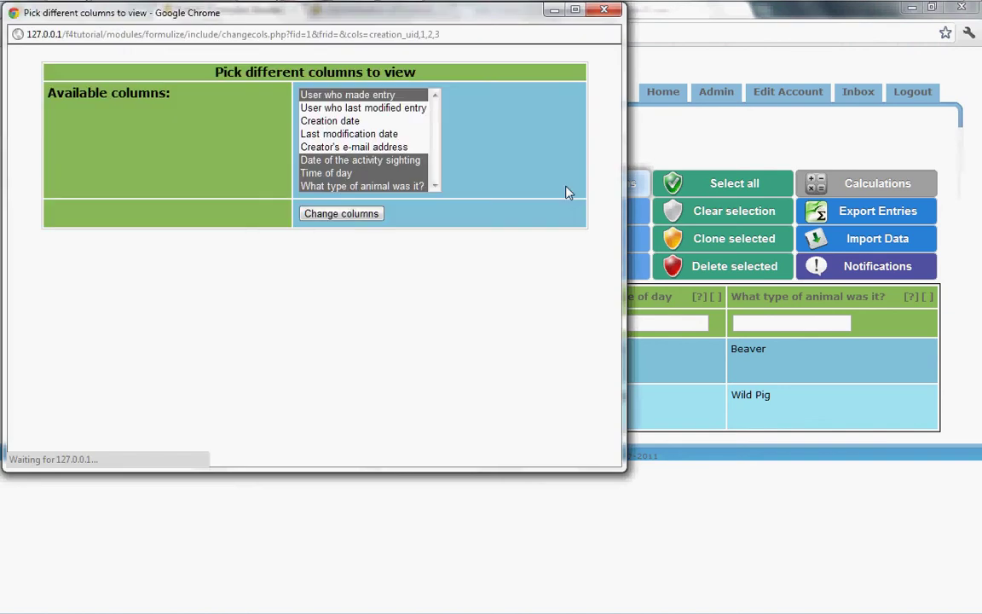
left_click(362, 96, "ctrl")
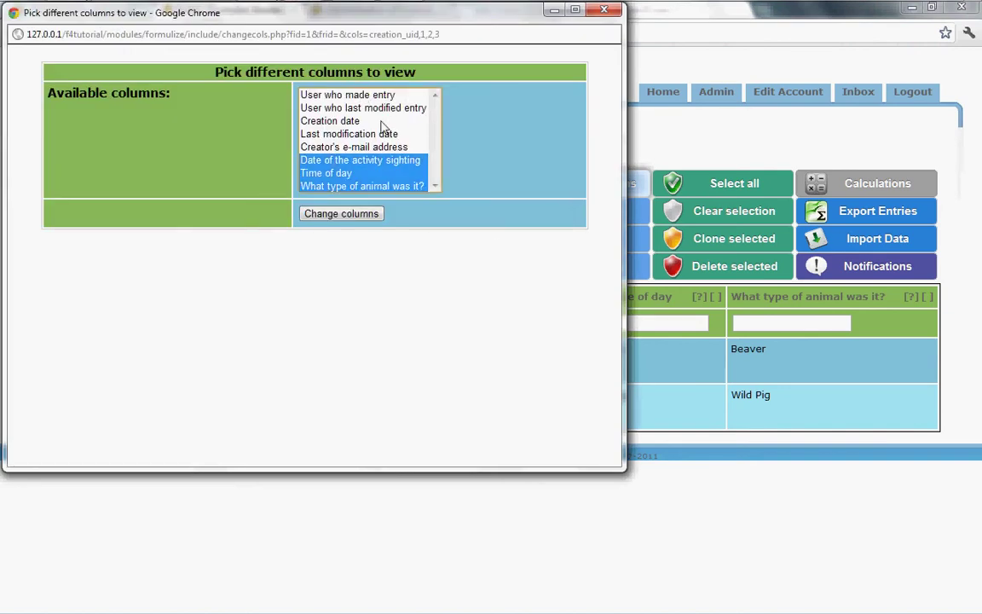
left_click(369, 109, "ctrl")
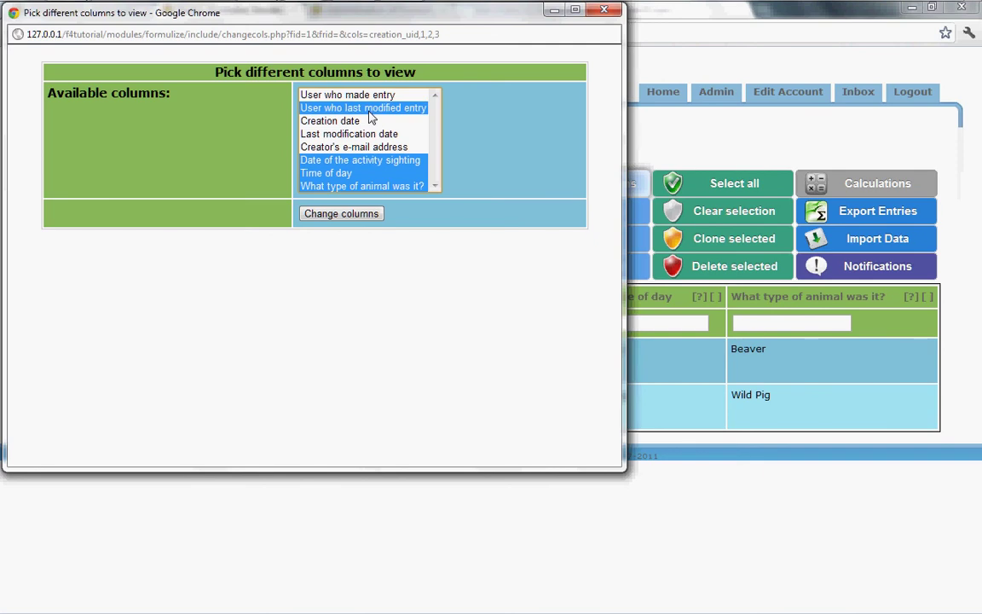
left_click(370, 111, "ctrl")
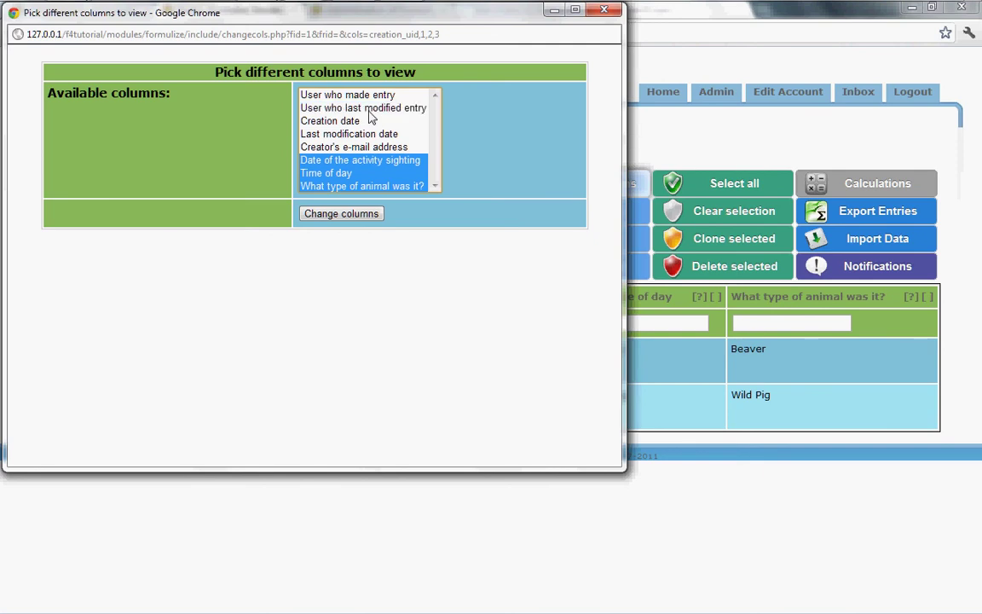
left_click(362, 161, "ctrl")
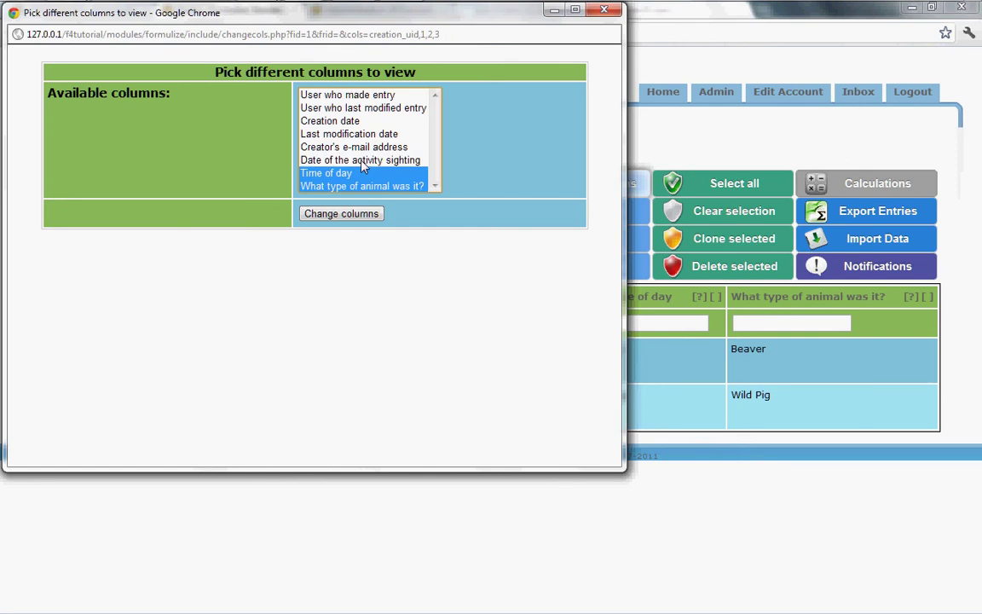
left_click_drag(365, 19, 352, 124)
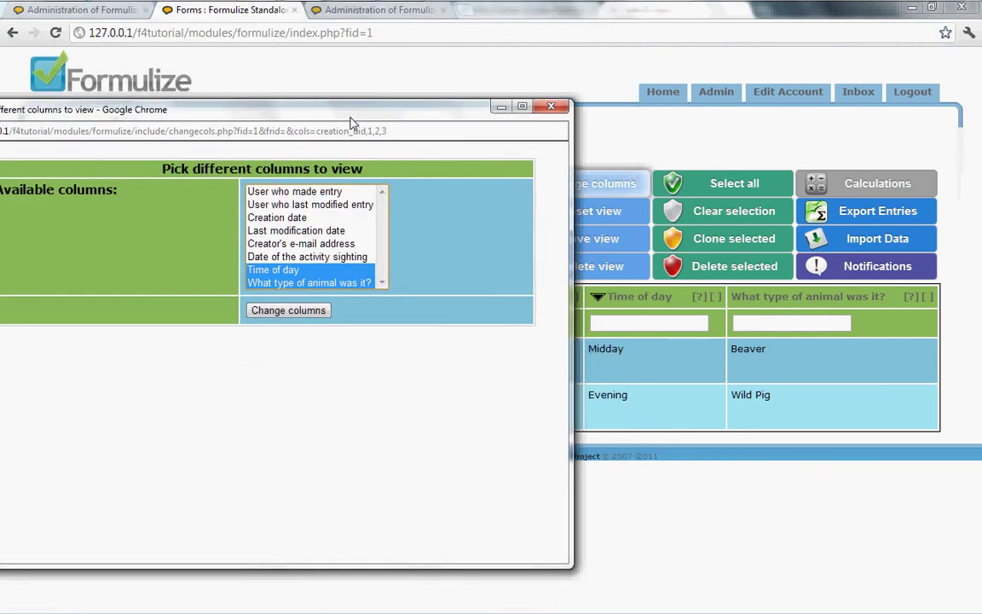
left_click(286, 311)
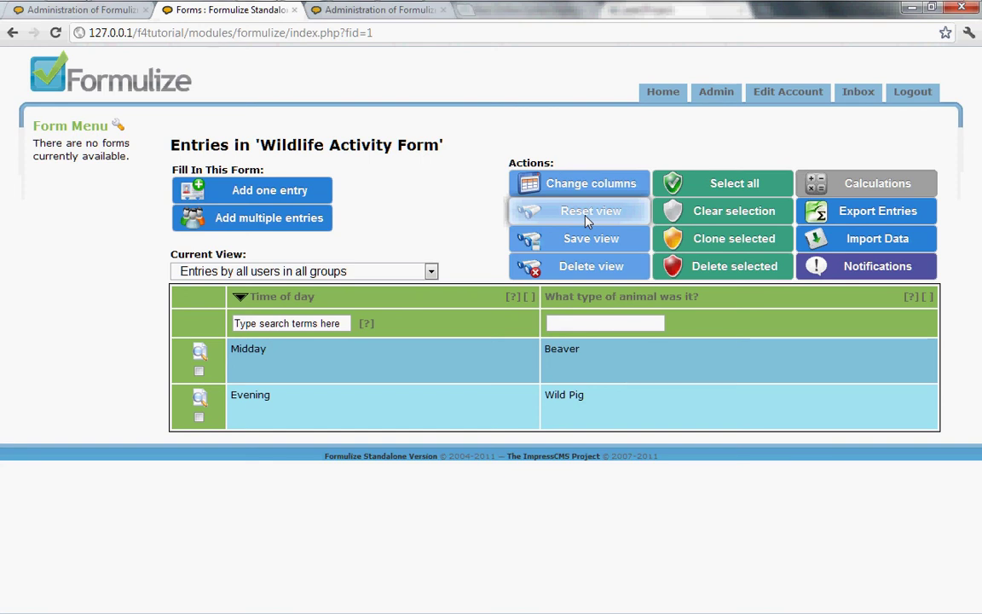
Step: Reset the entries list view to its default columns and sort order
left_click(586, 220)
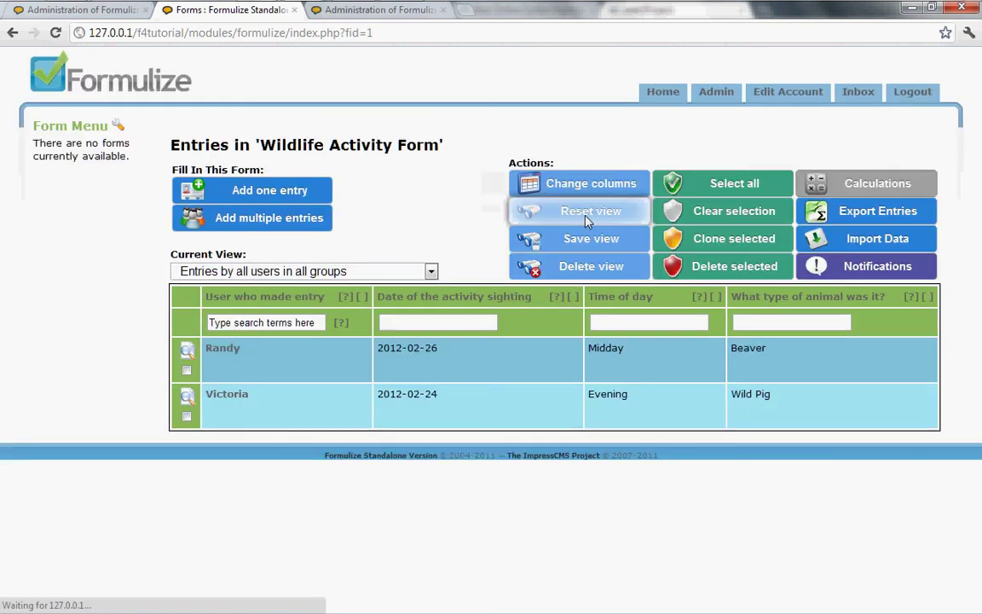